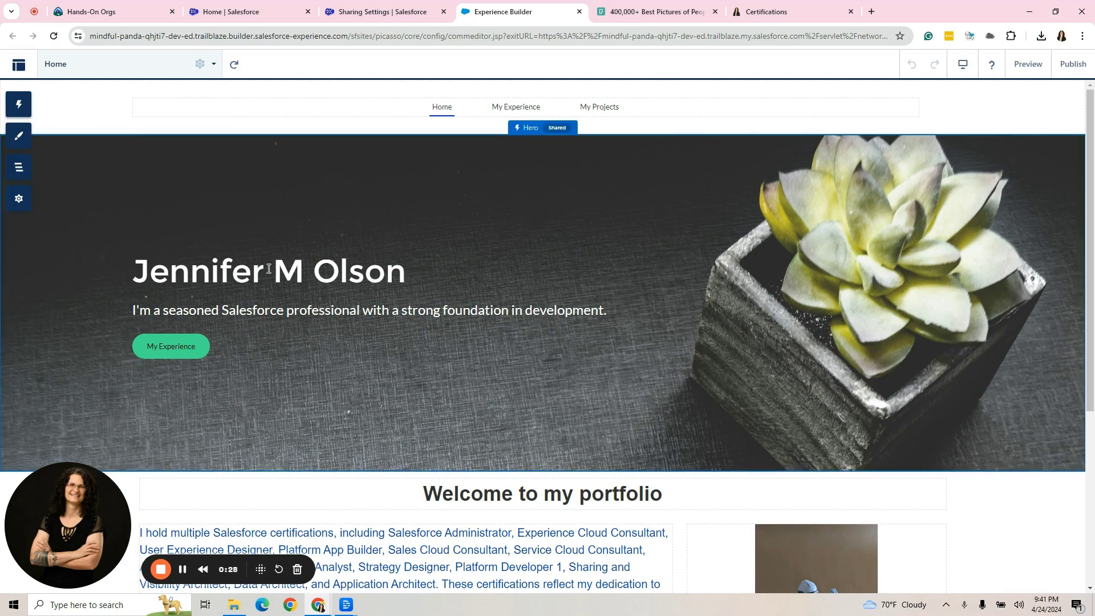
# Open the site's General settings, showing Trailhead Playground Profile as the guest user profile
pyautogui.click(19, 199)
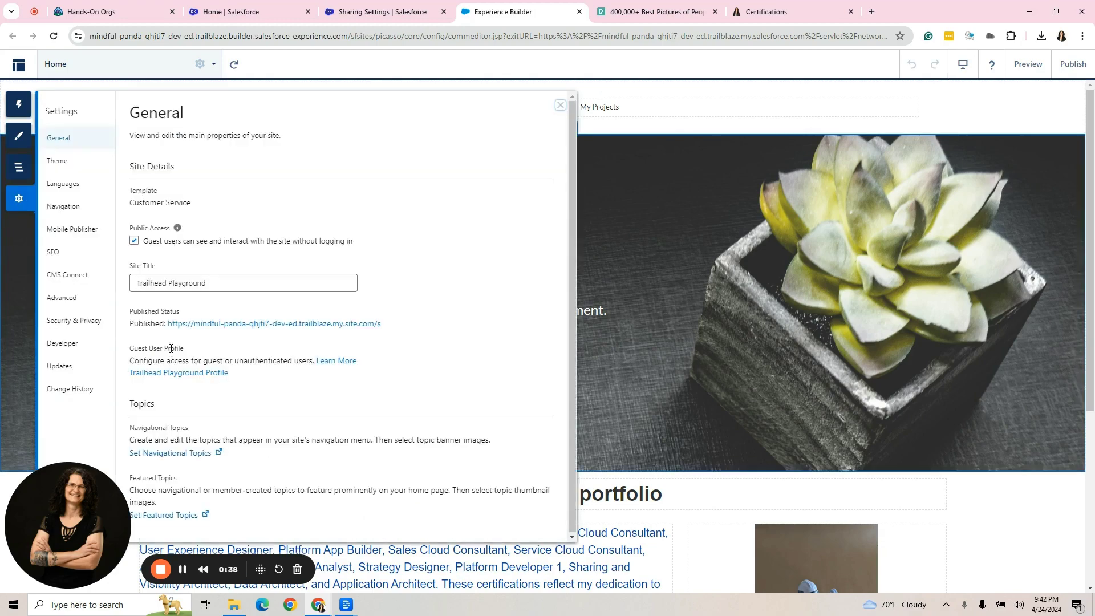
# Open the Trailhead Playground guest profile in Setup and search it for Documents
pyautogui.click(209, 374)
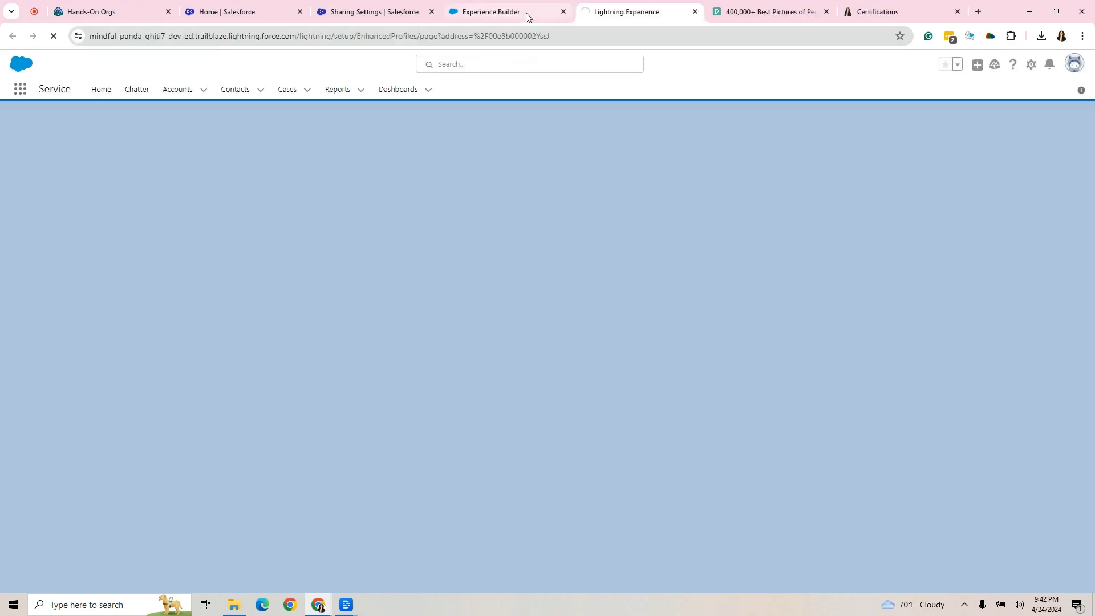
pyautogui.click(527, 17)
pyautogui.click(613, 11)
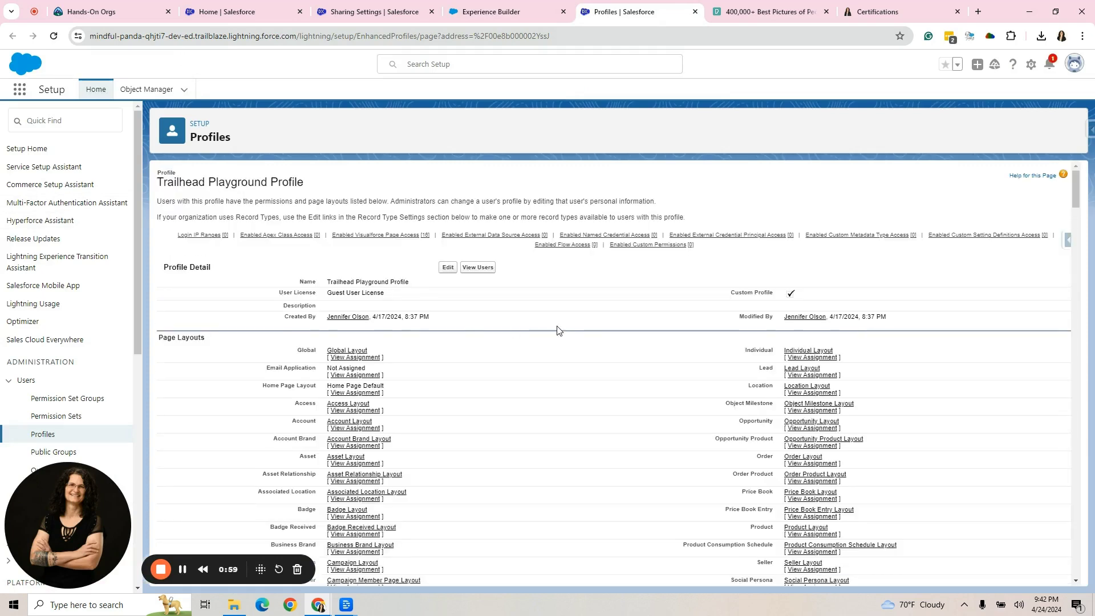
pyautogui.hotkey('ctrl', 'f')
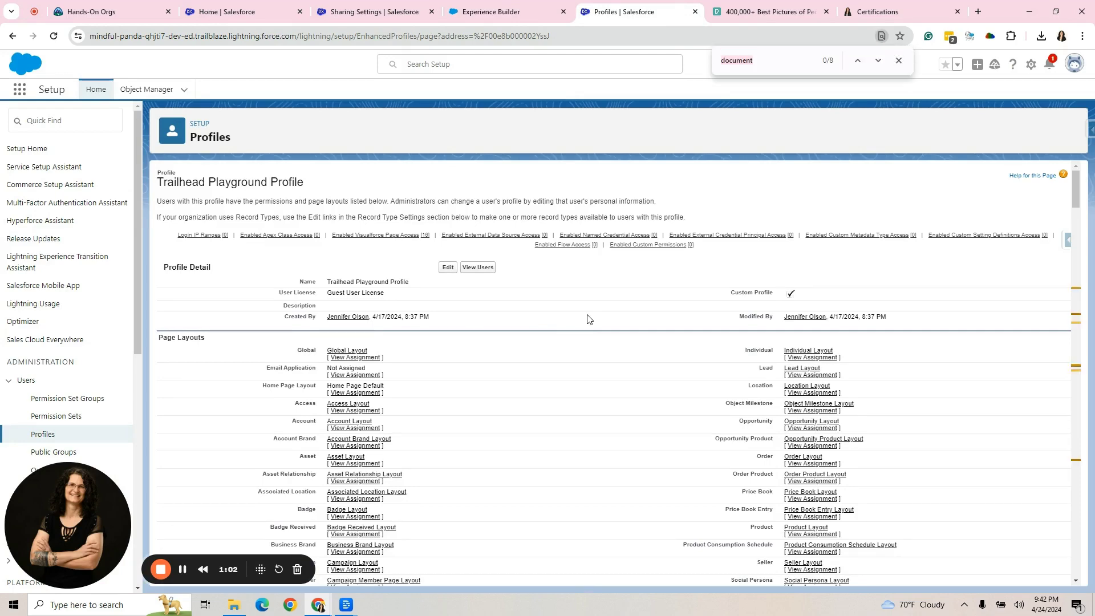
pyautogui.click(877, 60)
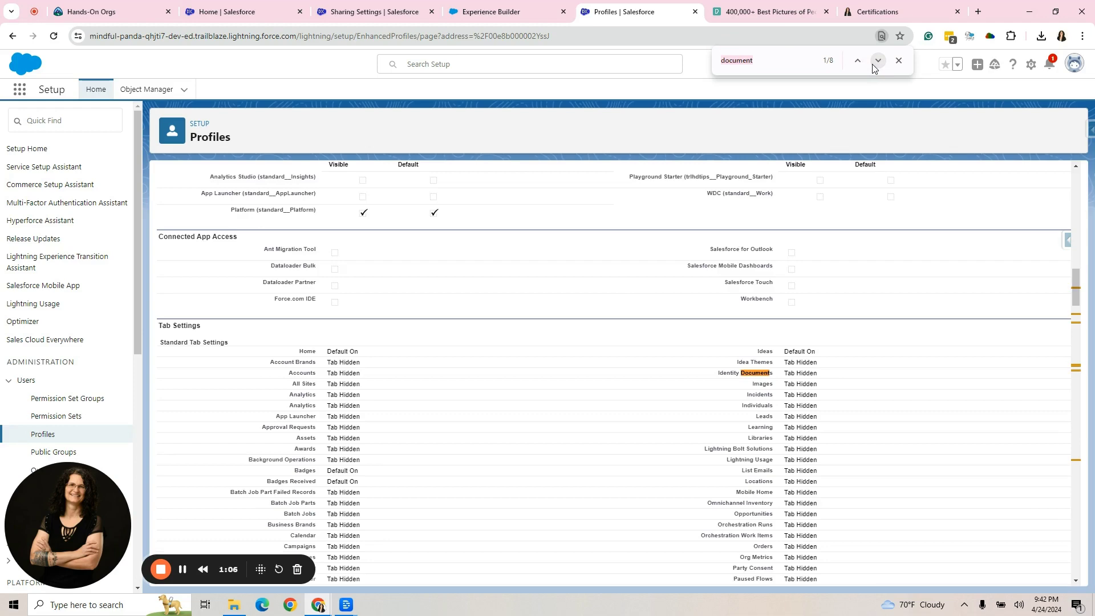
pyautogui.click(875, 61)
pyautogui.scroll(15, 477, 440)
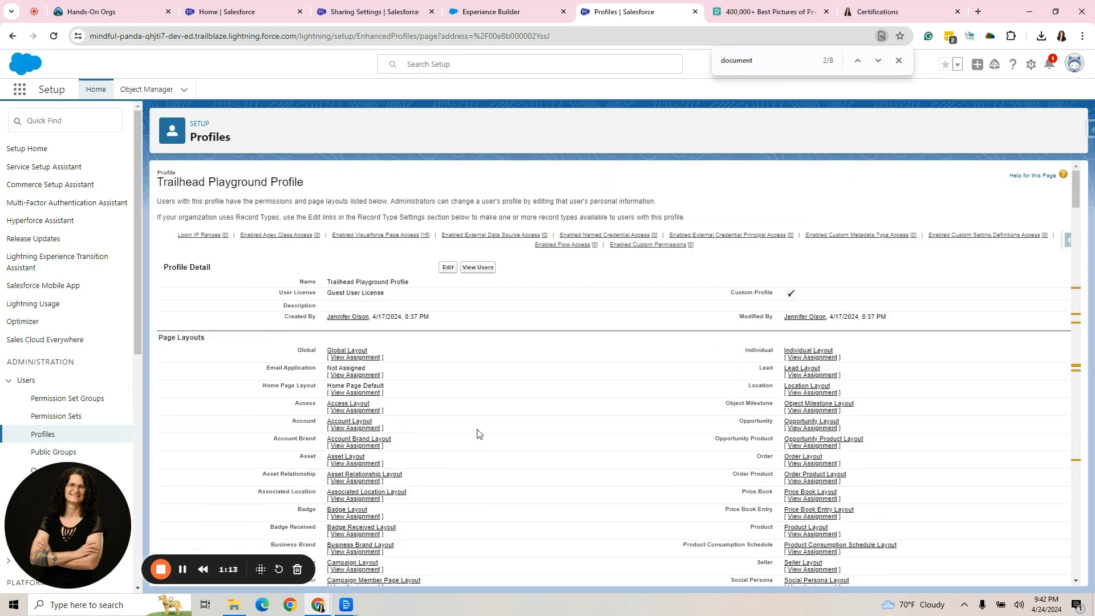
# Edit the guest profile, tick Read on Documents, and save it
pyautogui.click(445, 275)
pyautogui.click(878, 61)
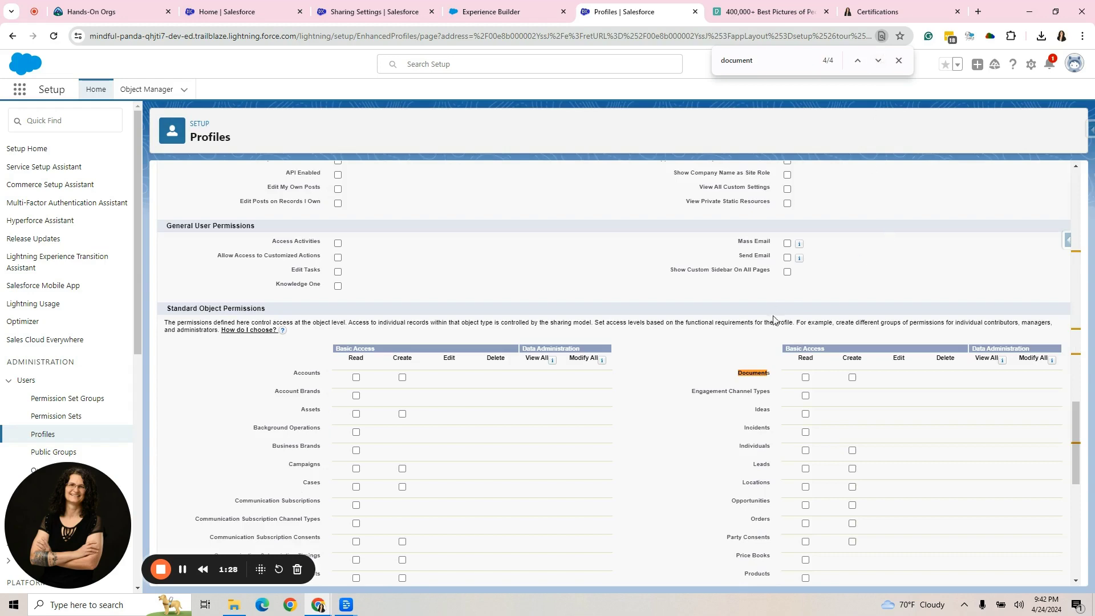
pyautogui.click(805, 378)
pyautogui.scroll(15, 647, 220)
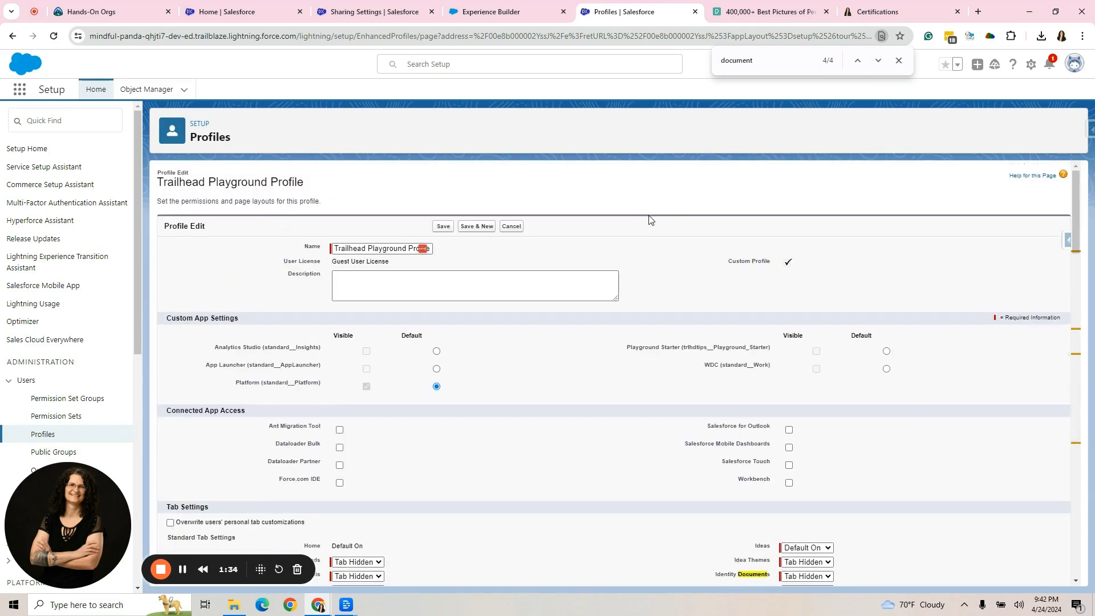
pyautogui.click(445, 226)
pyautogui.click(478, 14)
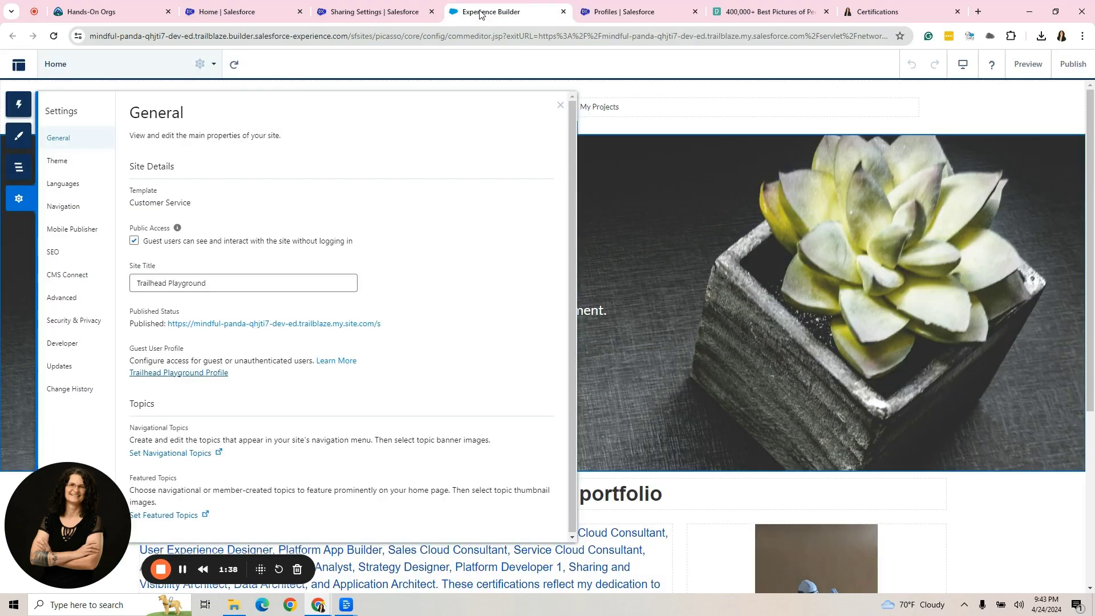
# Activate the Trailhead Playground site from its Administration workspace, confirming with OK
pyautogui.click(20, 66)
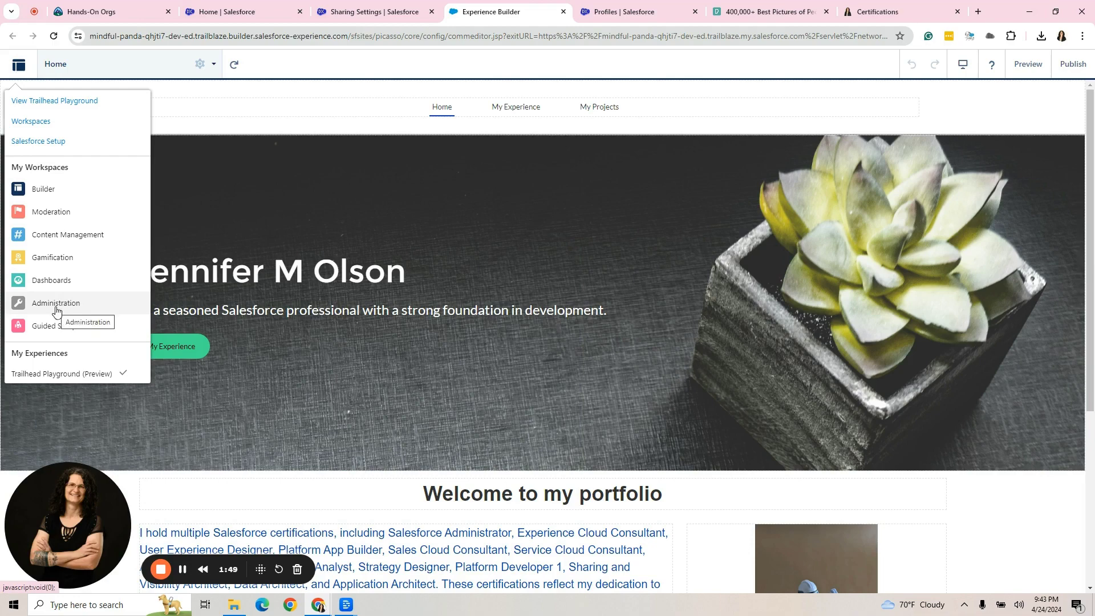
pyautogui.click(55, 305)
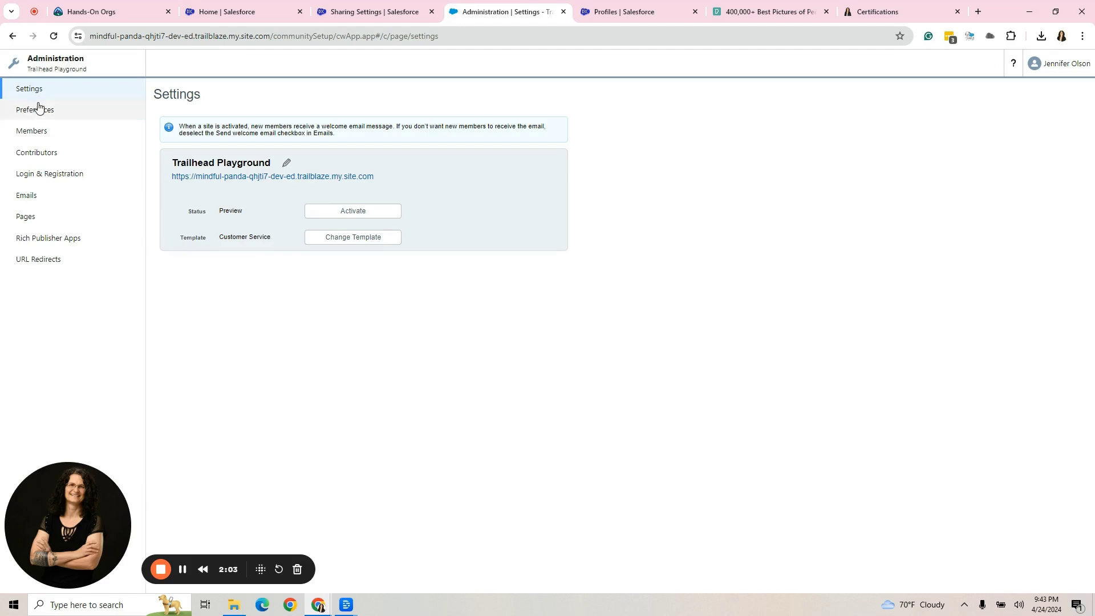
pyautogui.click(354, 220)
pyautogui.click(607, 119)
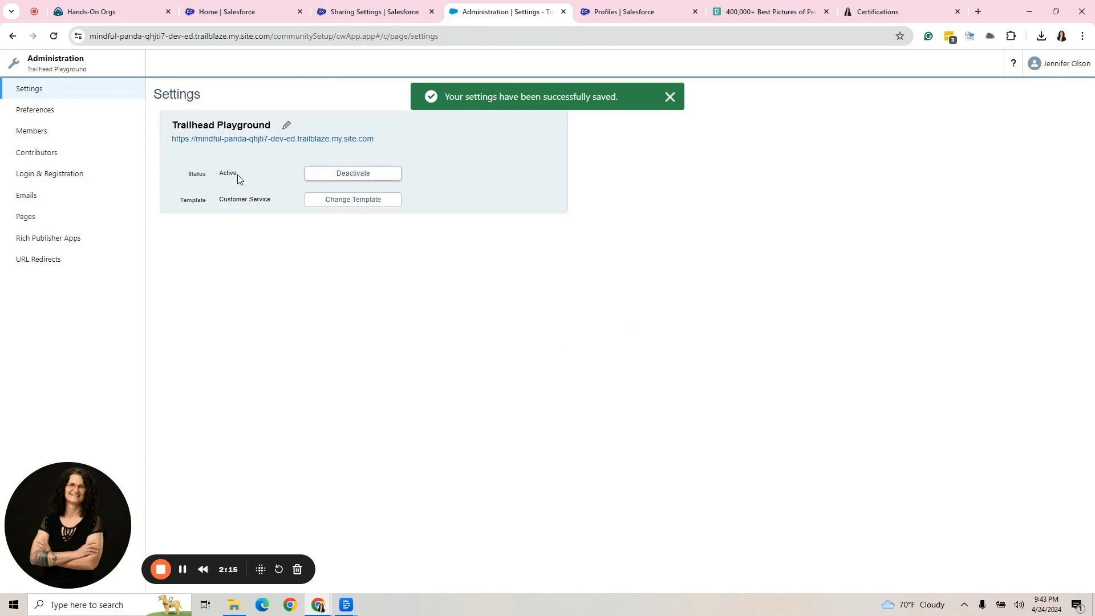
pyautogui.click(637, 18)
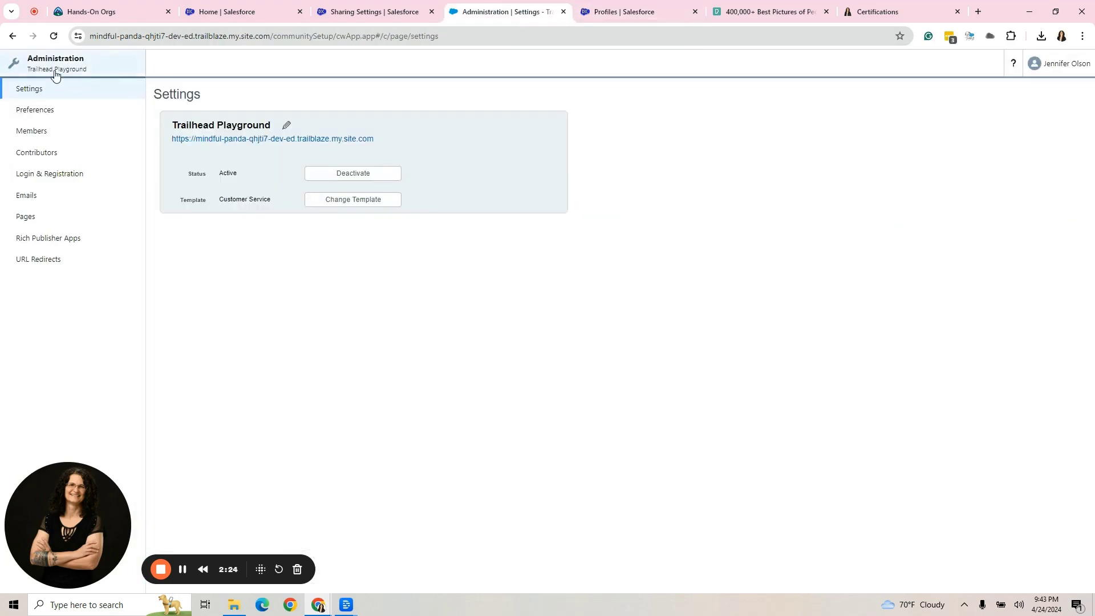
# Copy the site's Published URL link address from Settings > General
pyautogui.click(54, 71)
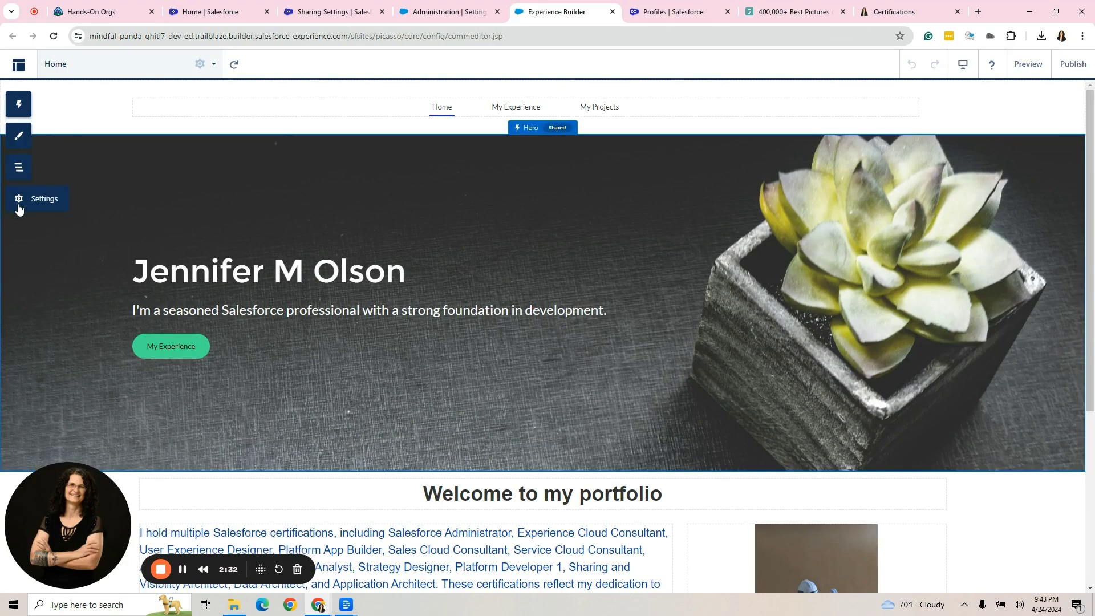
pyautogui.click(19, 206)
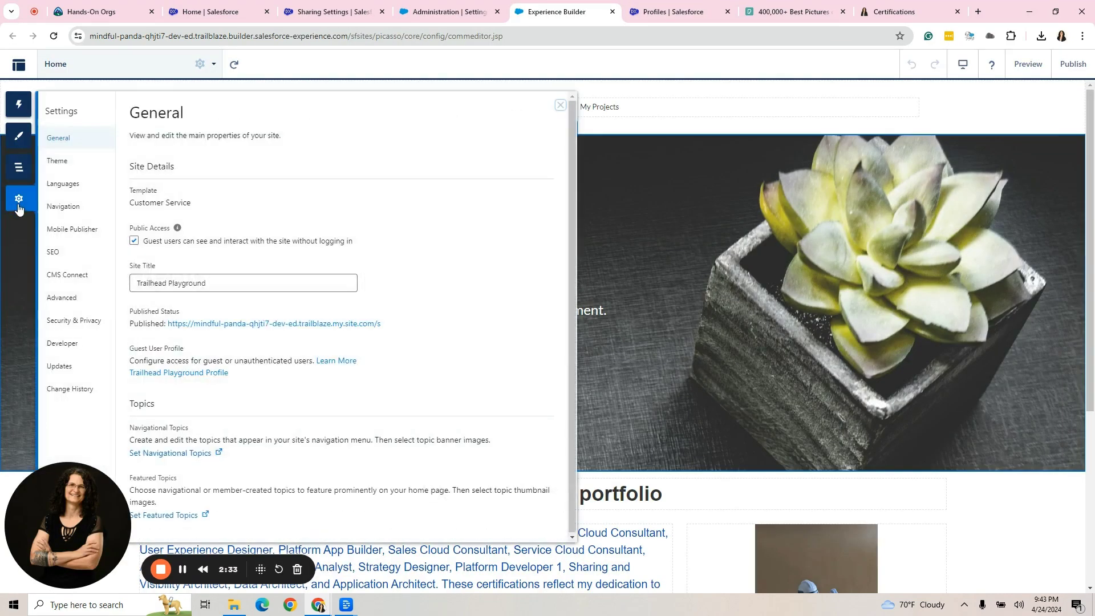
pyautogui.rightClick(238, 326)
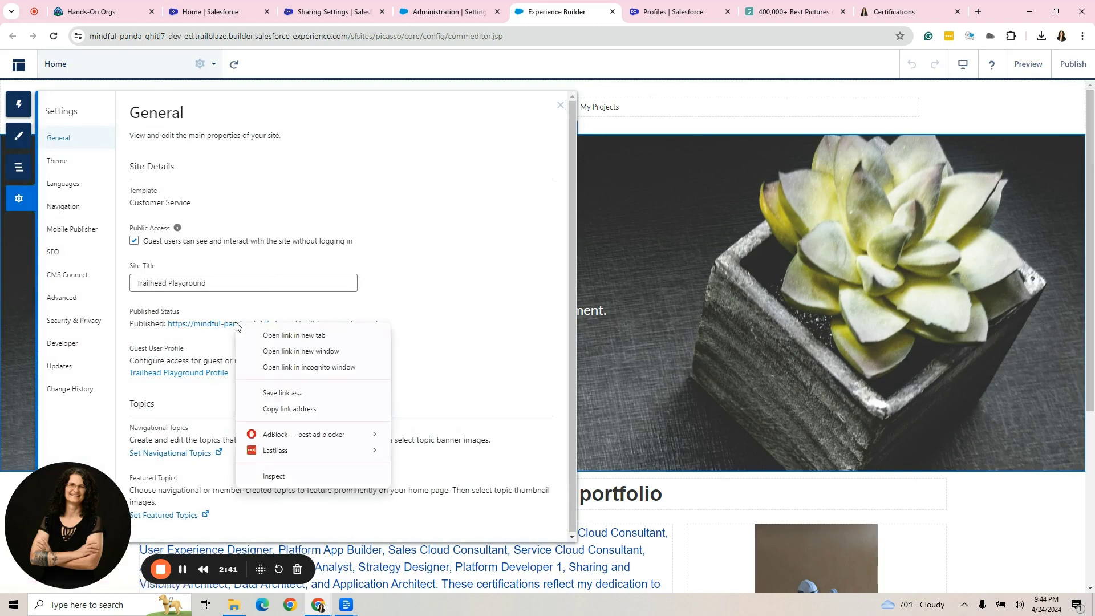
pyautogui.click(287, 409)
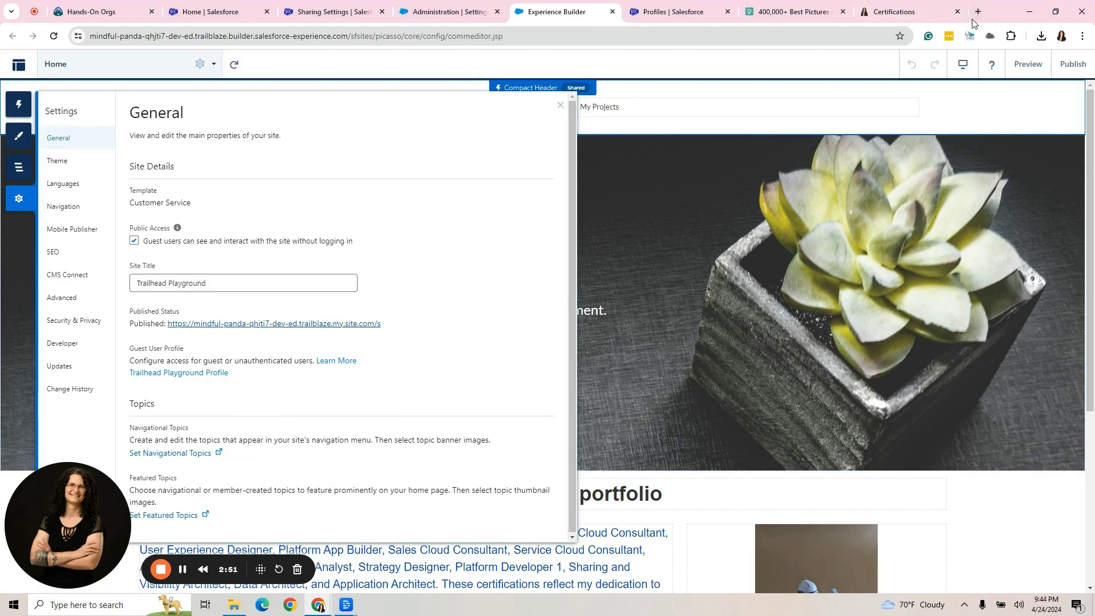
pyautogui.click(1082, 37)
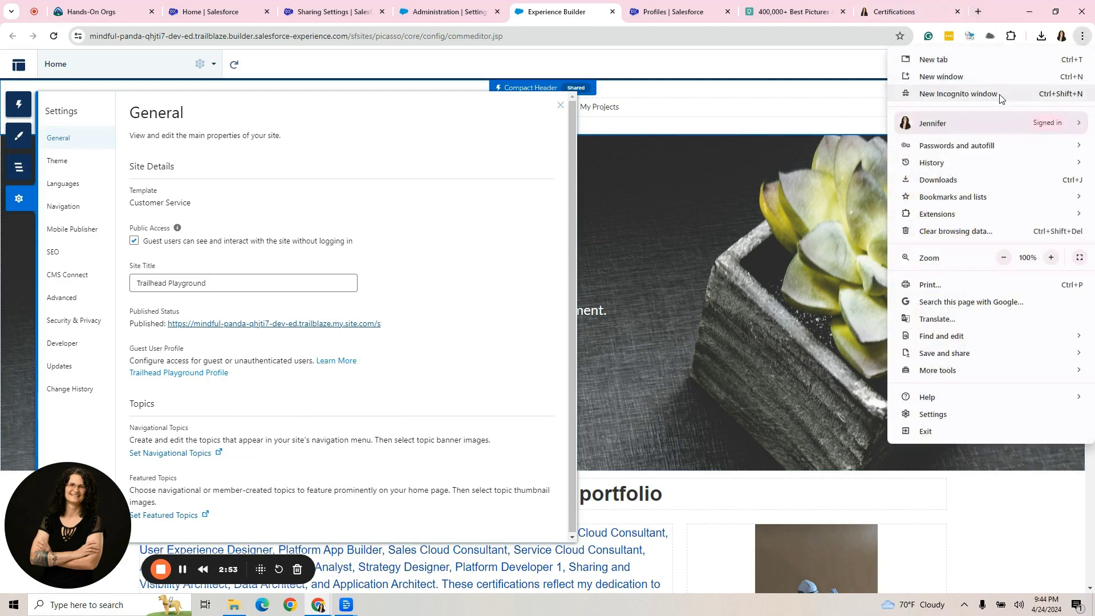
# Load the copied published site address in a new Incognito window
pyautogui.click(999, 95)
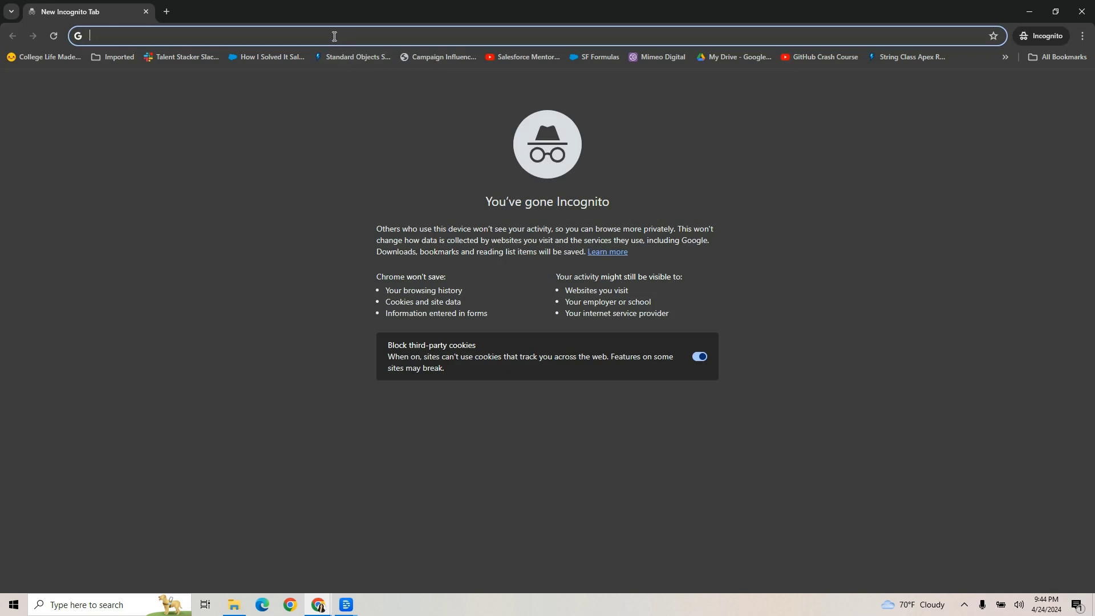
pyautogui.rightClick(334, 37)
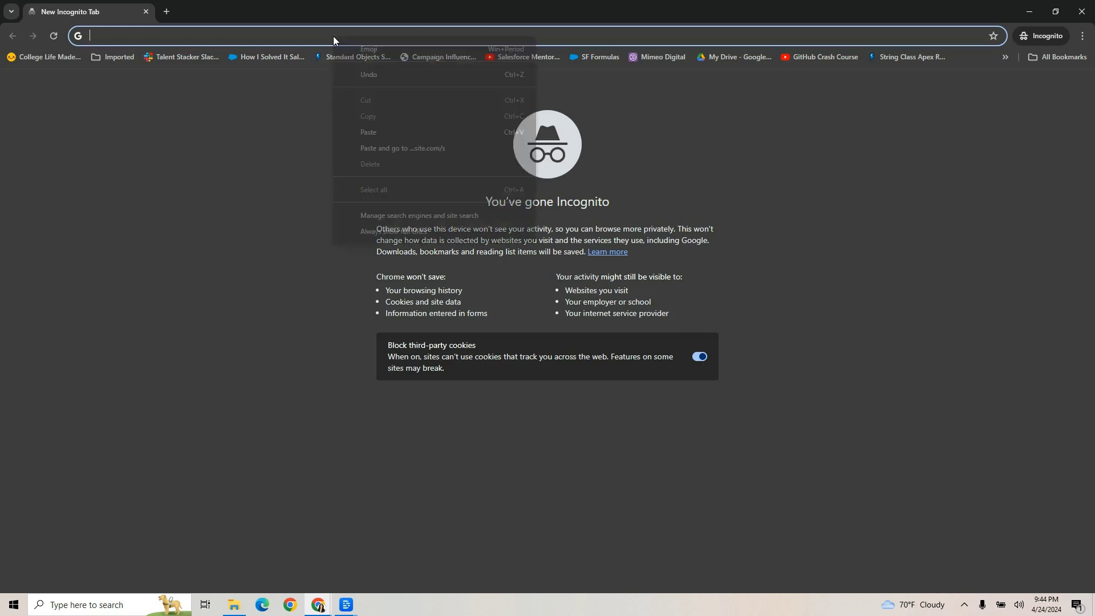
pyautogui.click(376, 132)
pyautogui.press('Return')
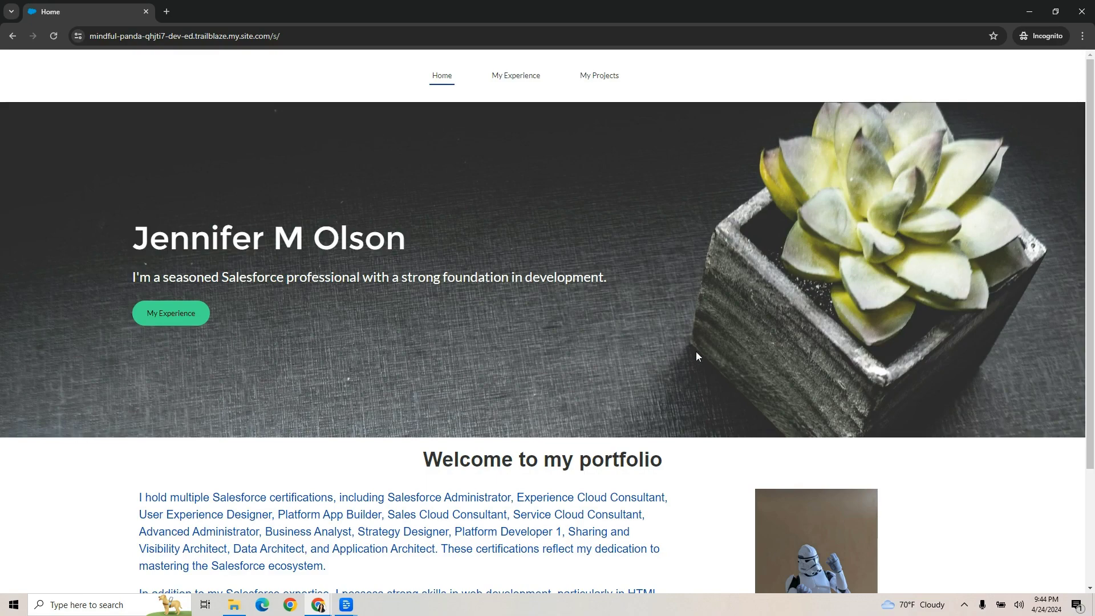
# Browse the live site to the My Experience page and select its URL
pyautogui.scroll(-3, 695, 351)
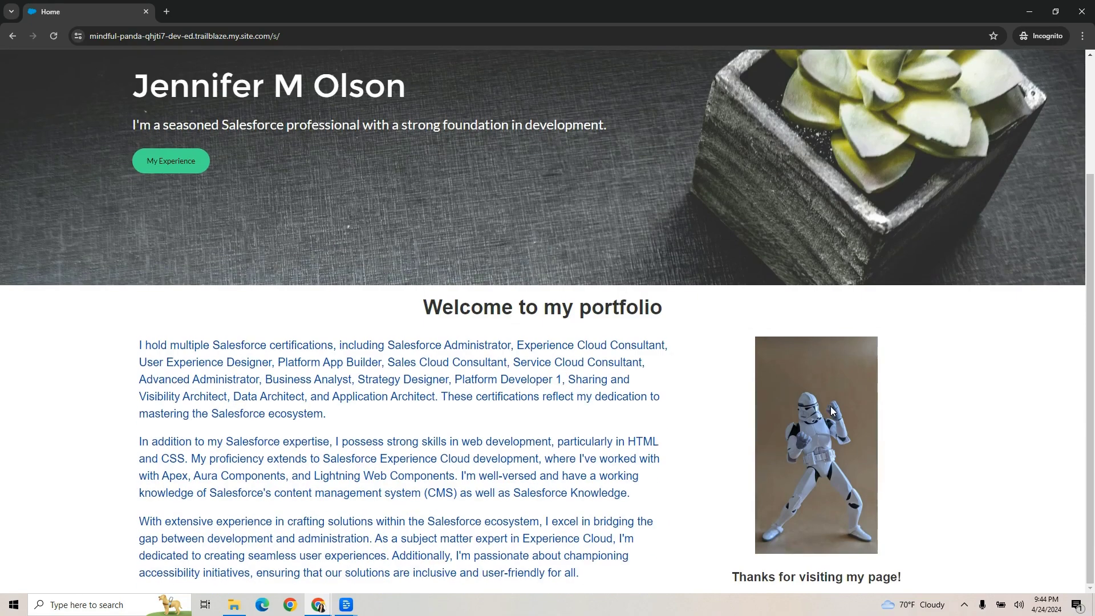
pyautogui.scroll(3, 804, 401)
pyautogui.click(497, 79)
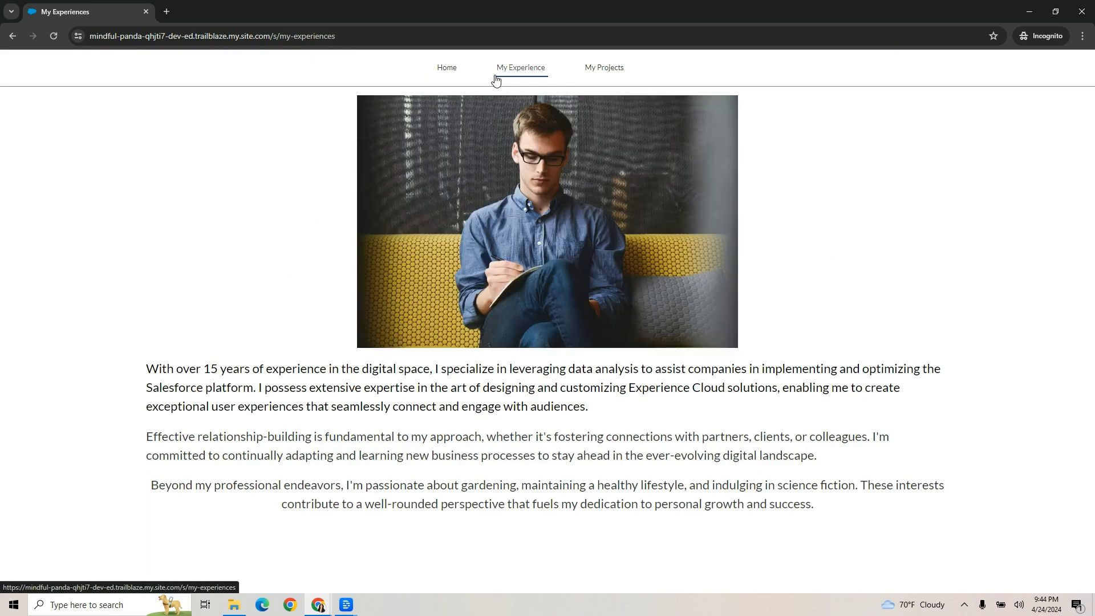
pyautogui.click(615, 66)
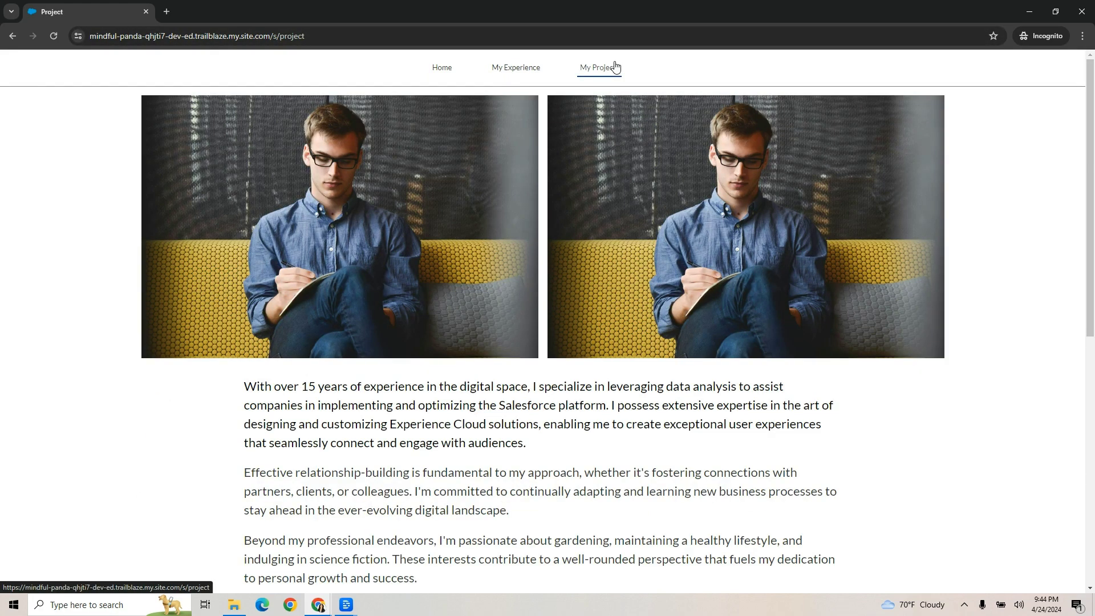
pyautogui.click(444, 73)
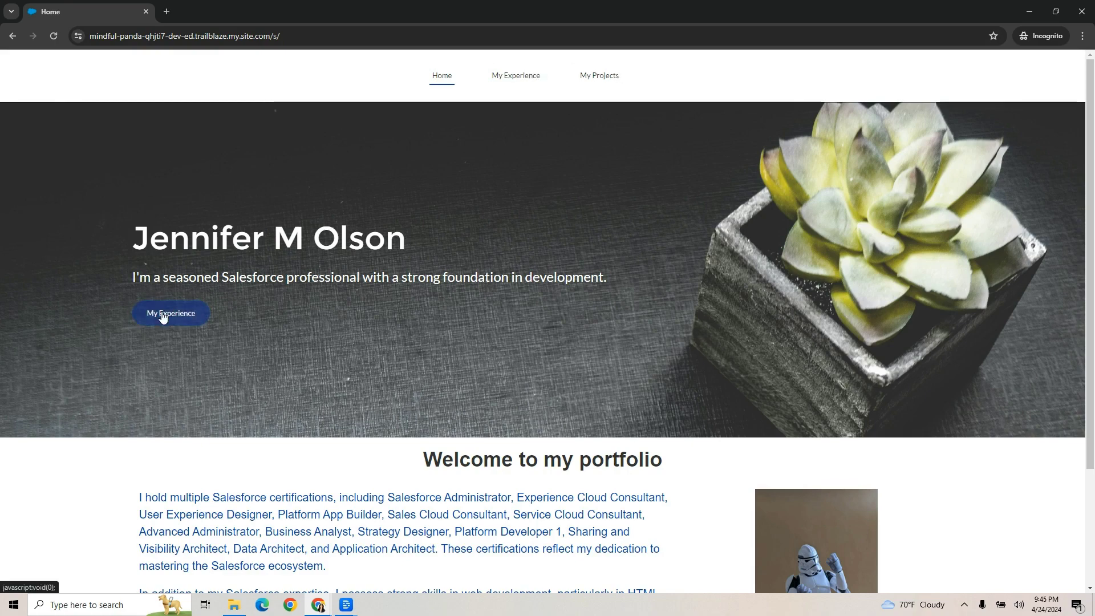
pyautogui.click(522, 79)
pyautogui.click(364, 38)
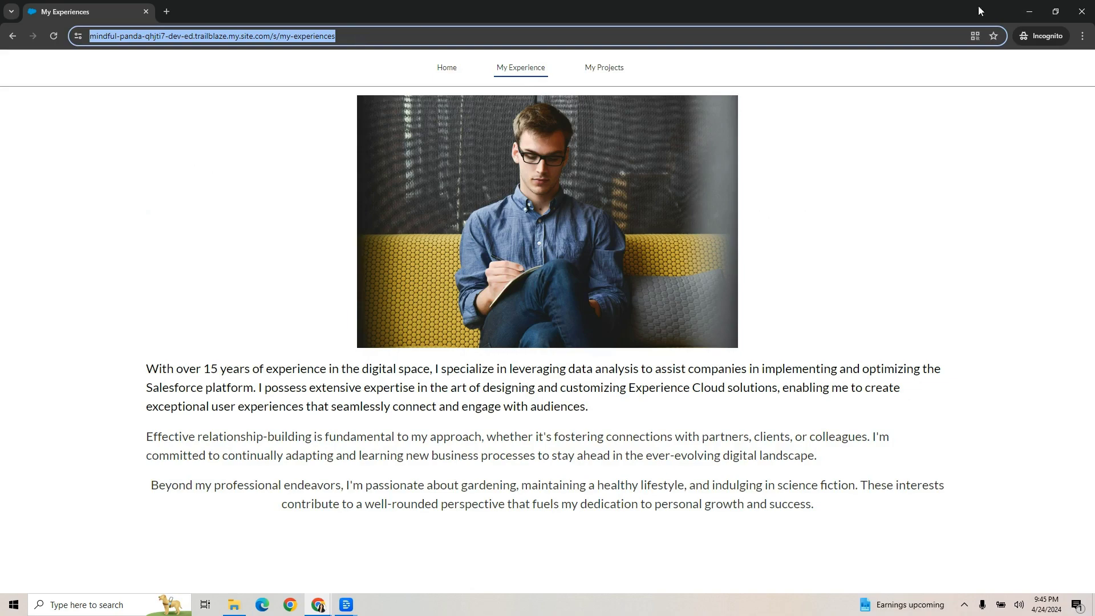
# Paste the My Experiences address into the Hero Primary Button's Button Link URL, then start publishing
pyautogui.click(1082, 15)
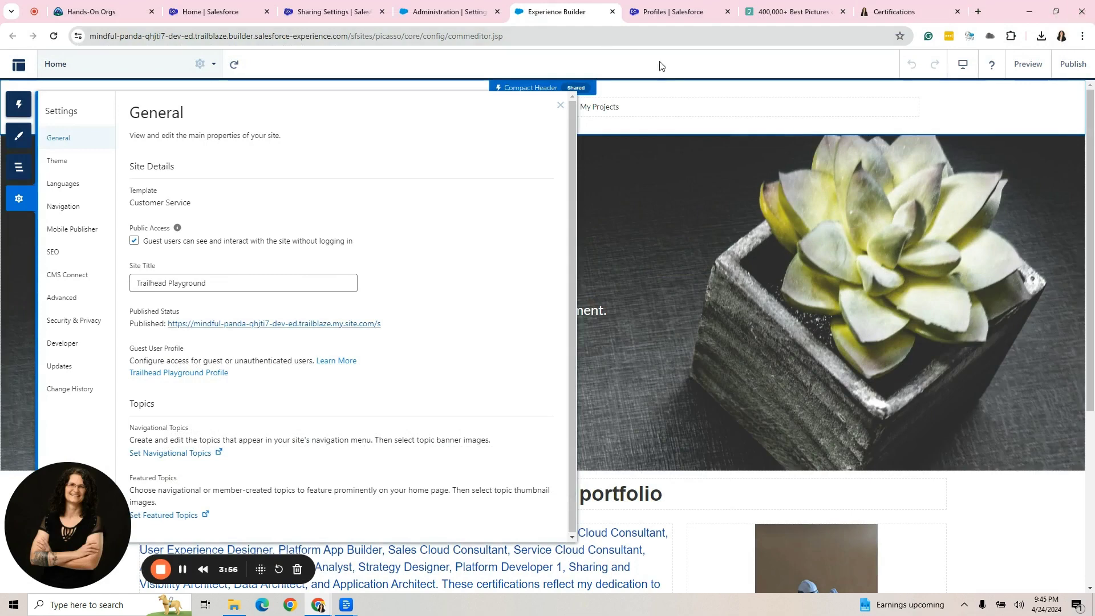
pyautogui.click(666, 102)
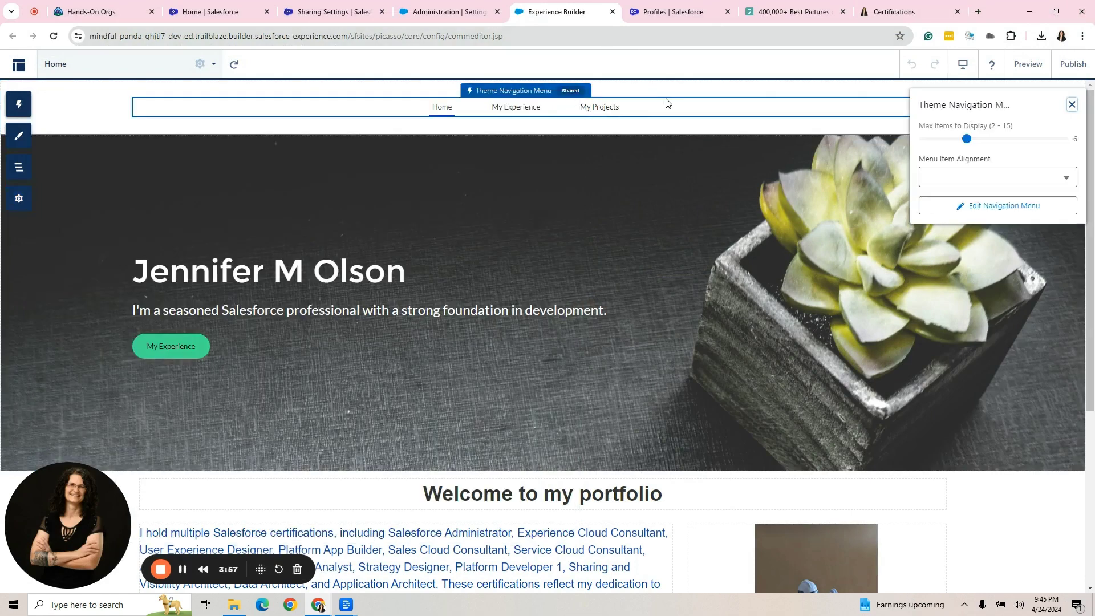
pyautogui.click(548, 230)
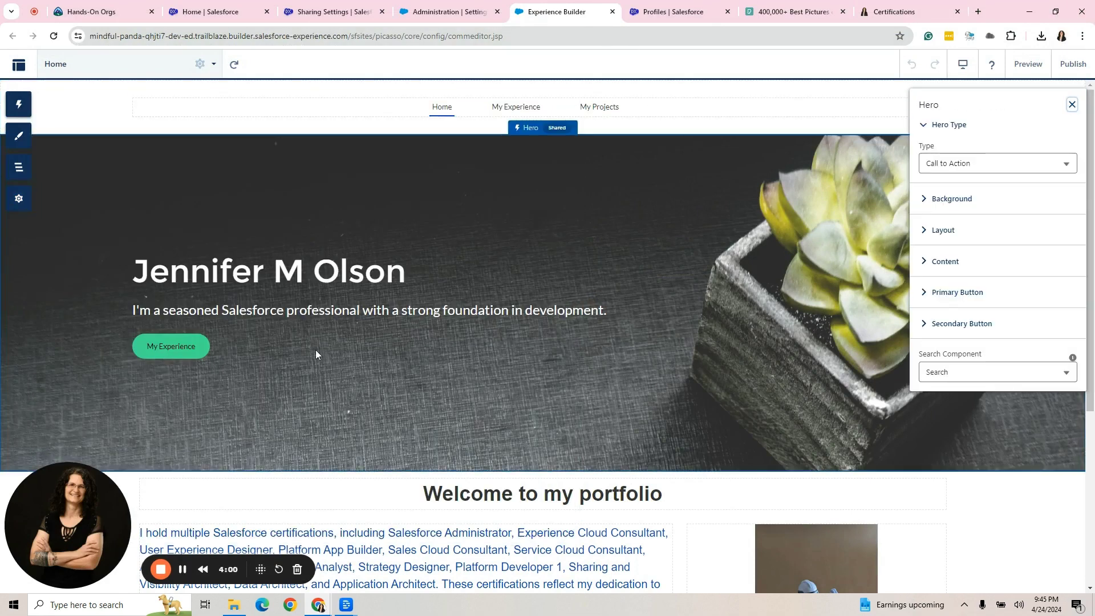
pyautogui.click(972, 294)
pyautogui.click(976, 394)
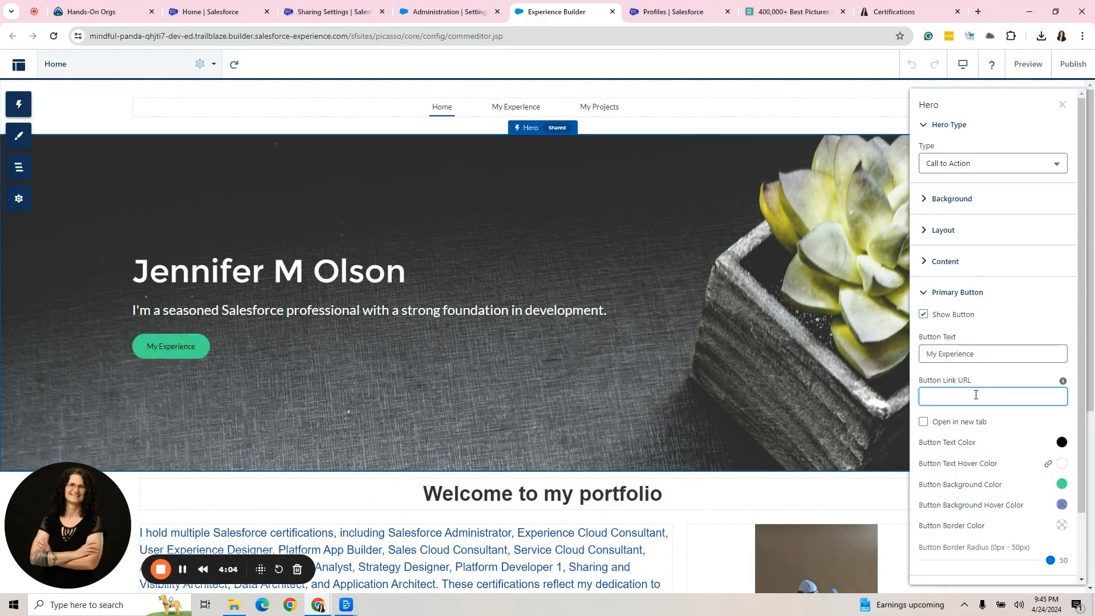
pyautogui.hotkey('ctrl', 'v')
pyautogui.click(811, 170)
pyautogui.click(1066, 67)
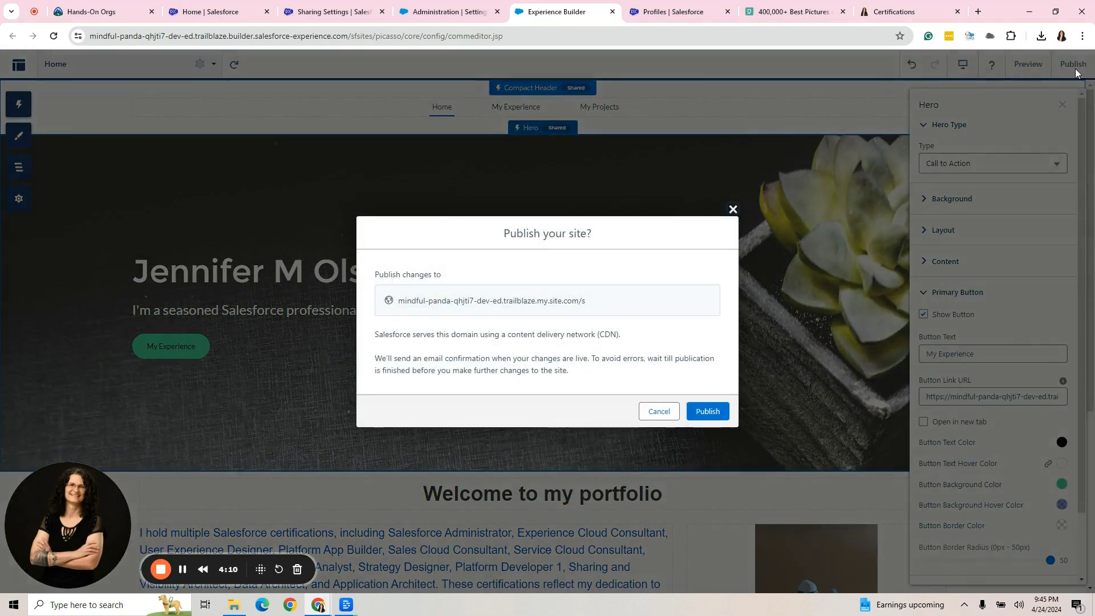
# Confirm Publish, test the hero My Experience button on the live site, then return Home
pyautogui.click(702, 408)
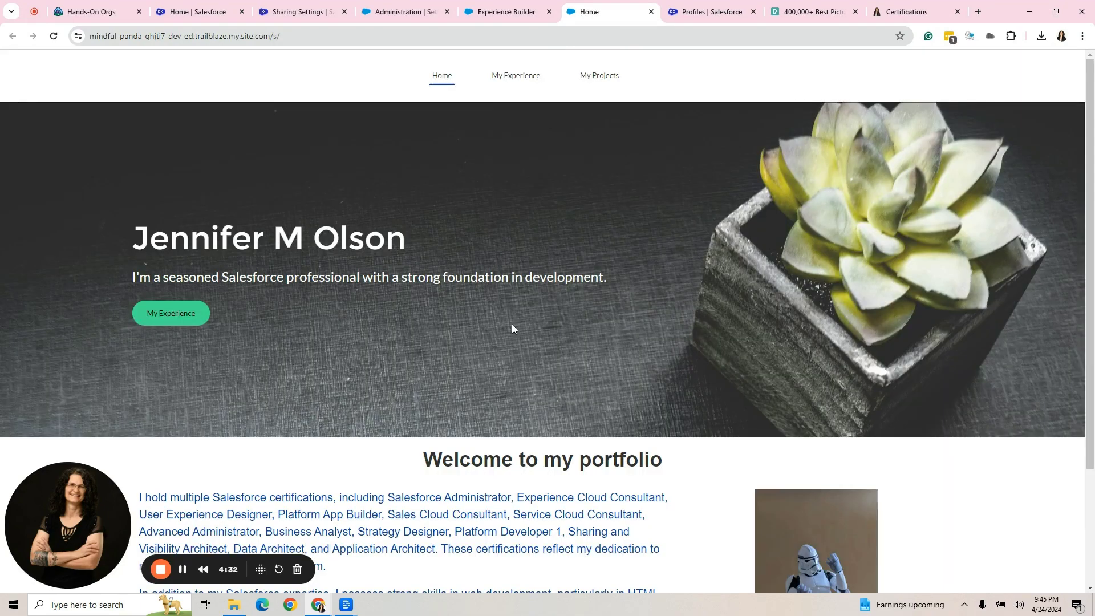
pyautogui.click(181, 316)
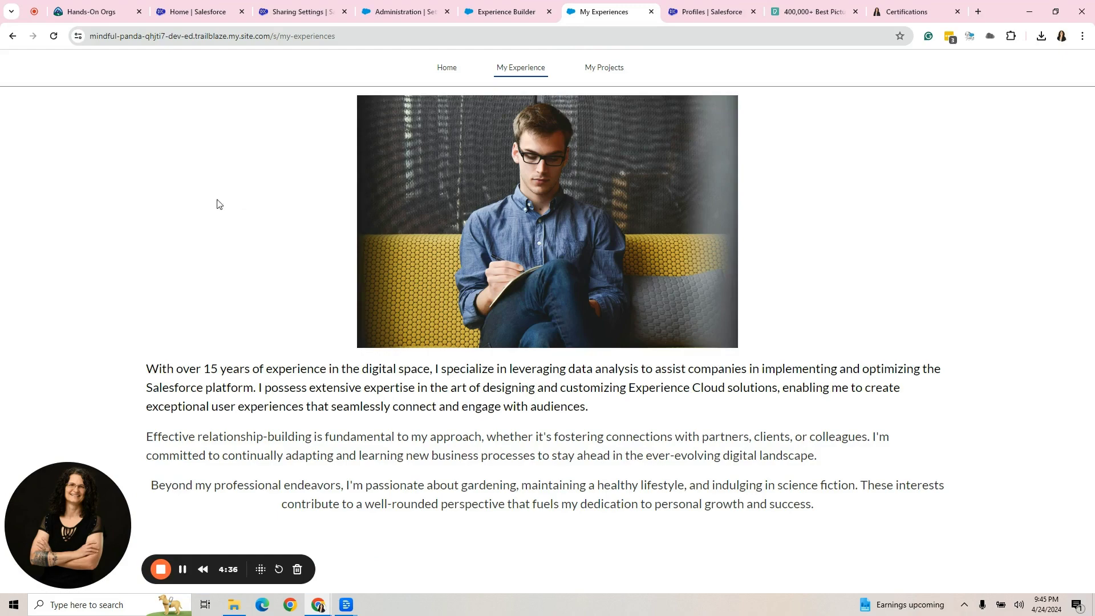
pyautogui.click(444, 72)
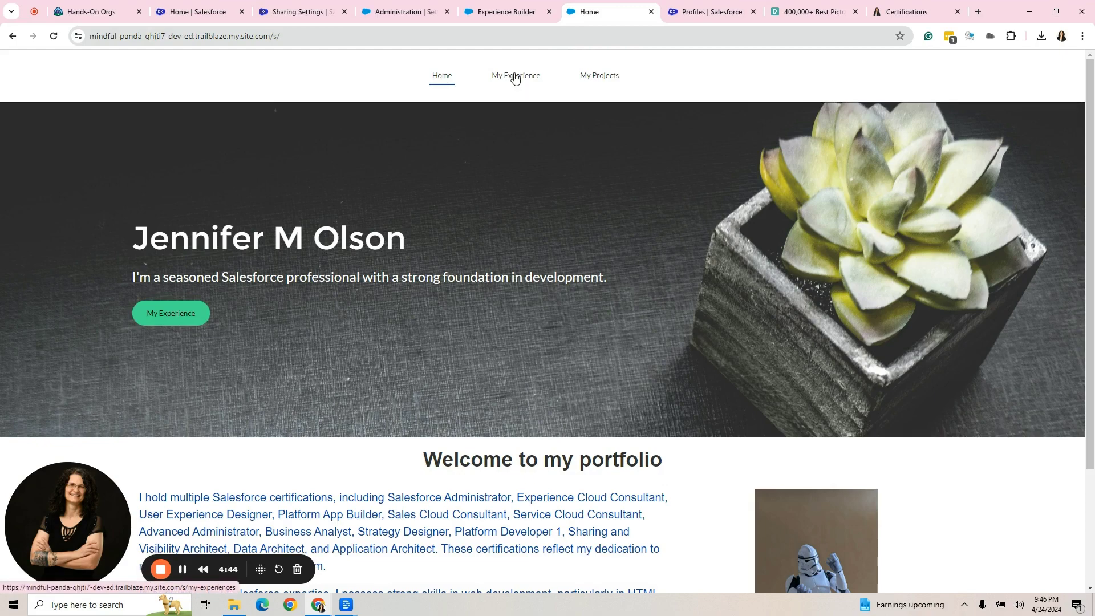
# Close the Settings and Compact Header panels, publish the changes, then open the portfolio's Home page
pyautogui.click(650, 11)
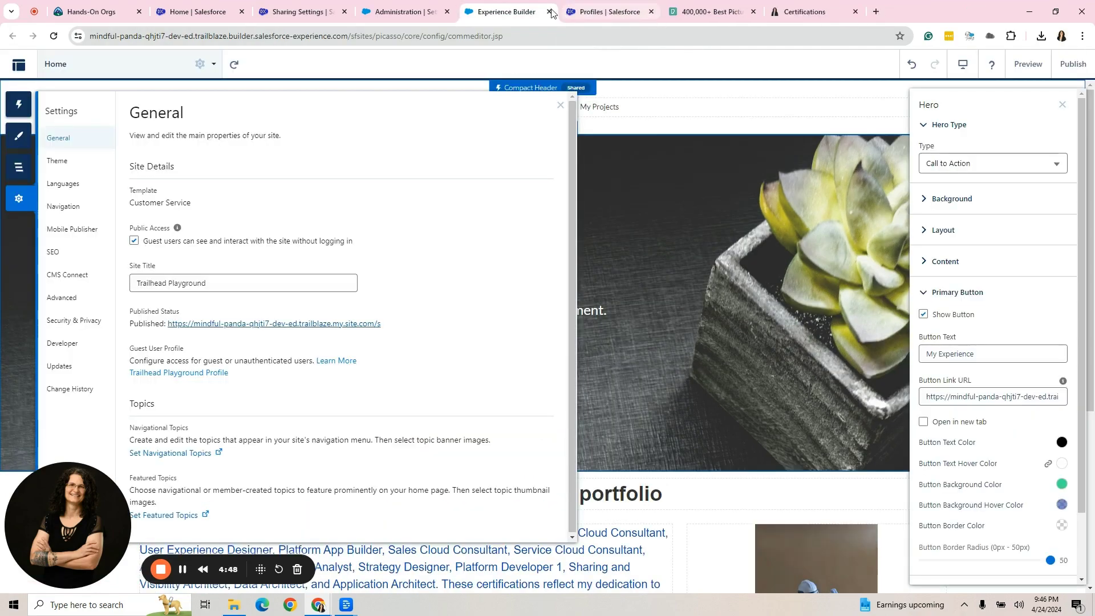
pyautogui.click(697, 96)
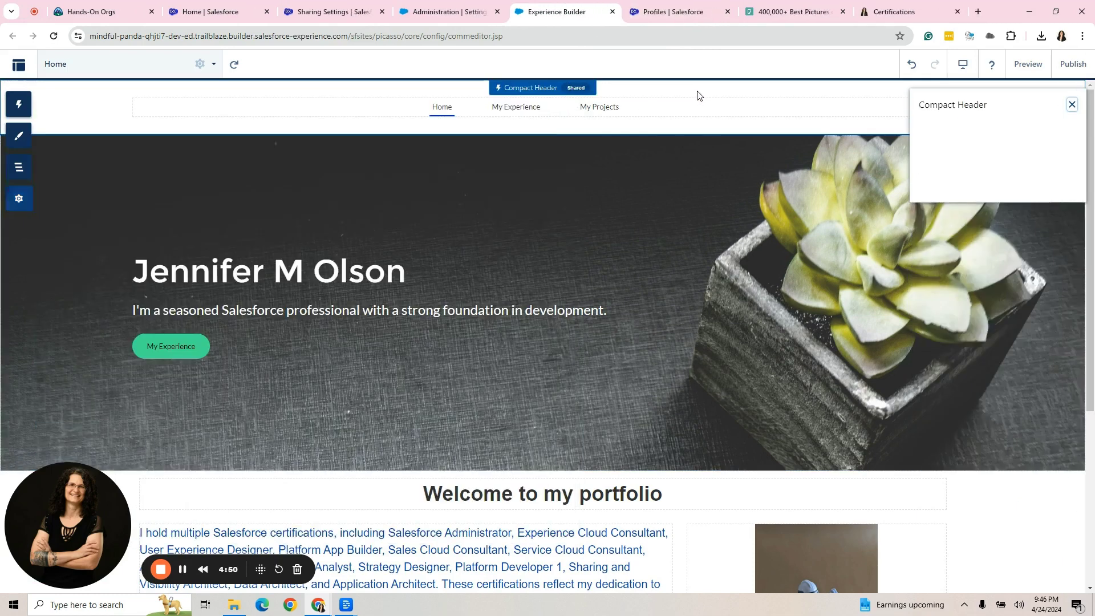
pyautogui.click(1073, 104)
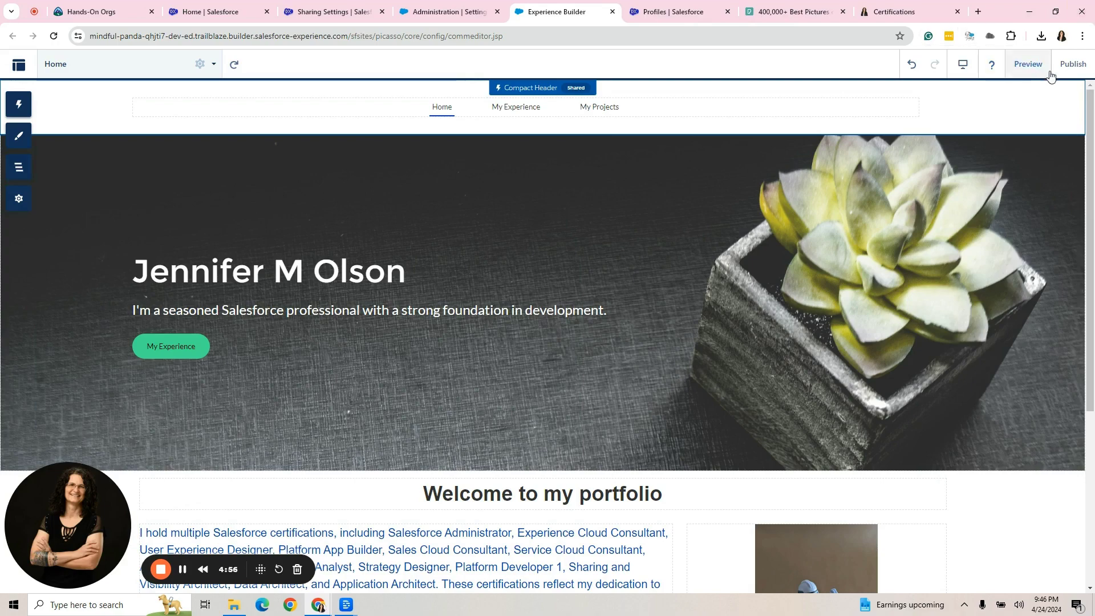
pyautogui.click(971, 69)
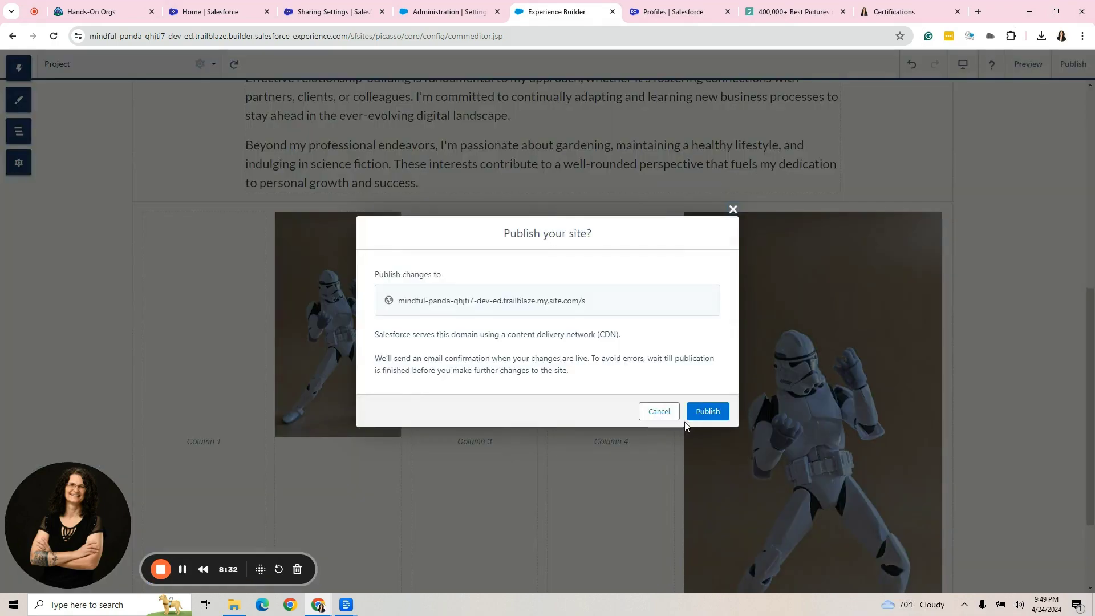
pyautogui.click(696, 413)
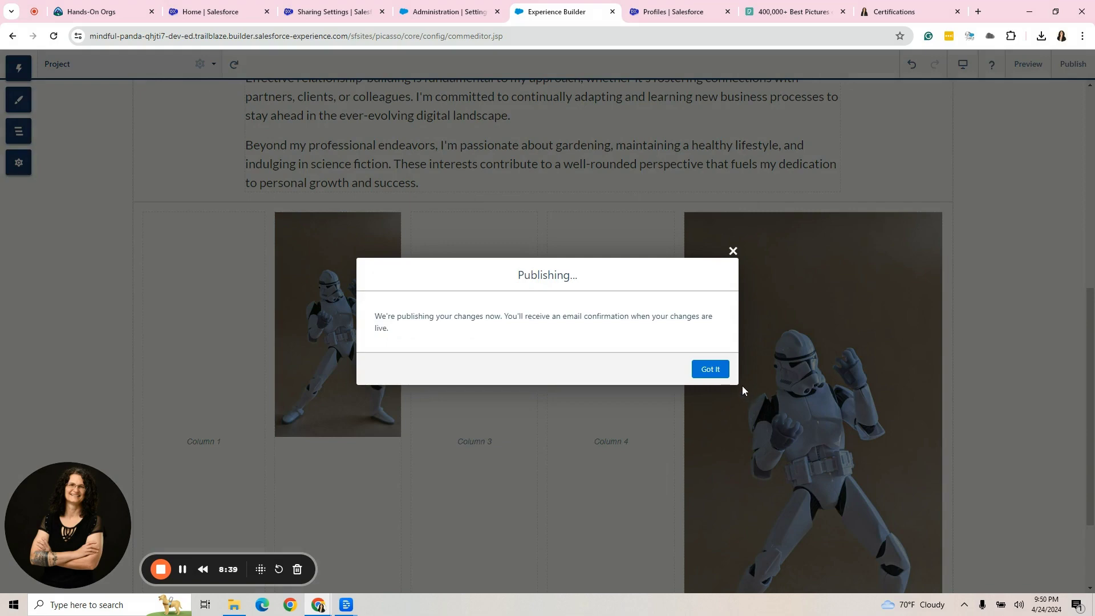
pyautogui.click(710, 369)
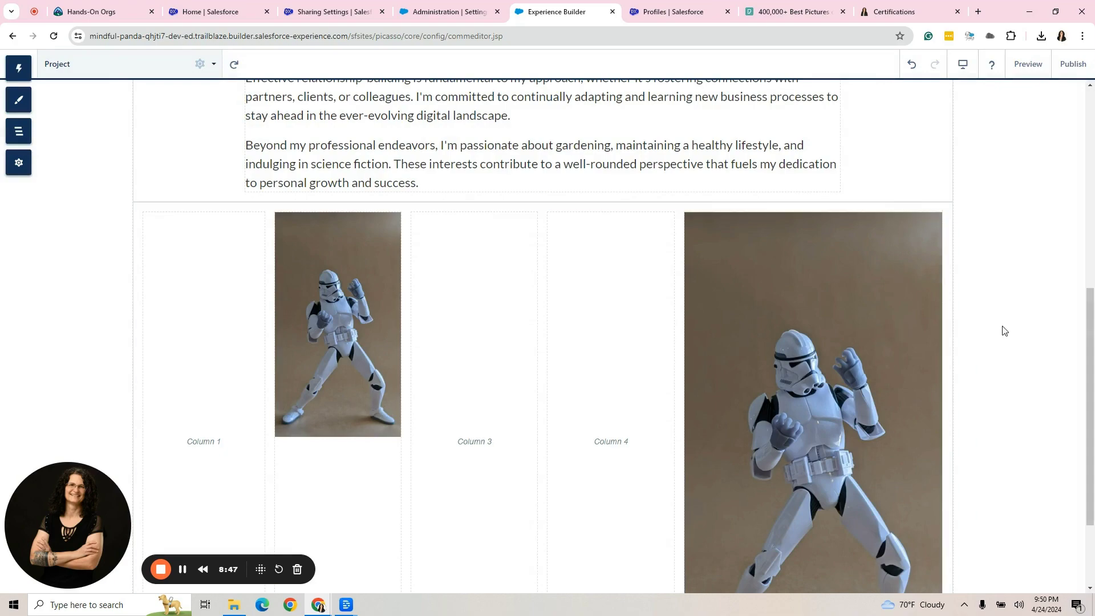
pyautogui.scroll(8, 1004, 331)
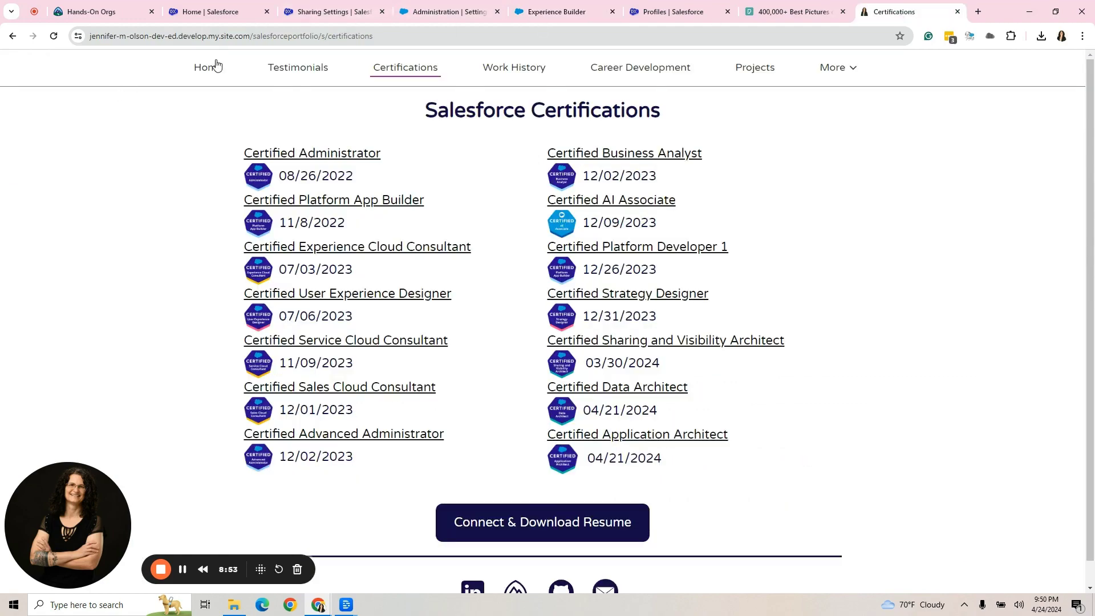
pyautogui.click(216, 70)
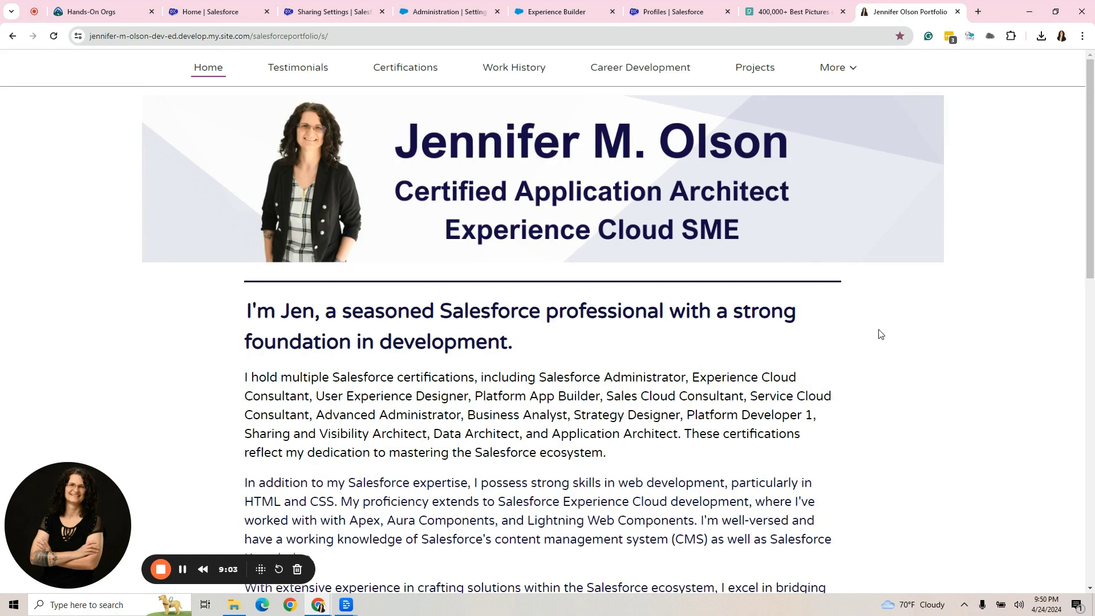
pyautogui.scroll(-3, 881, 334)
pyautogui.scroll(1, 881, 334)
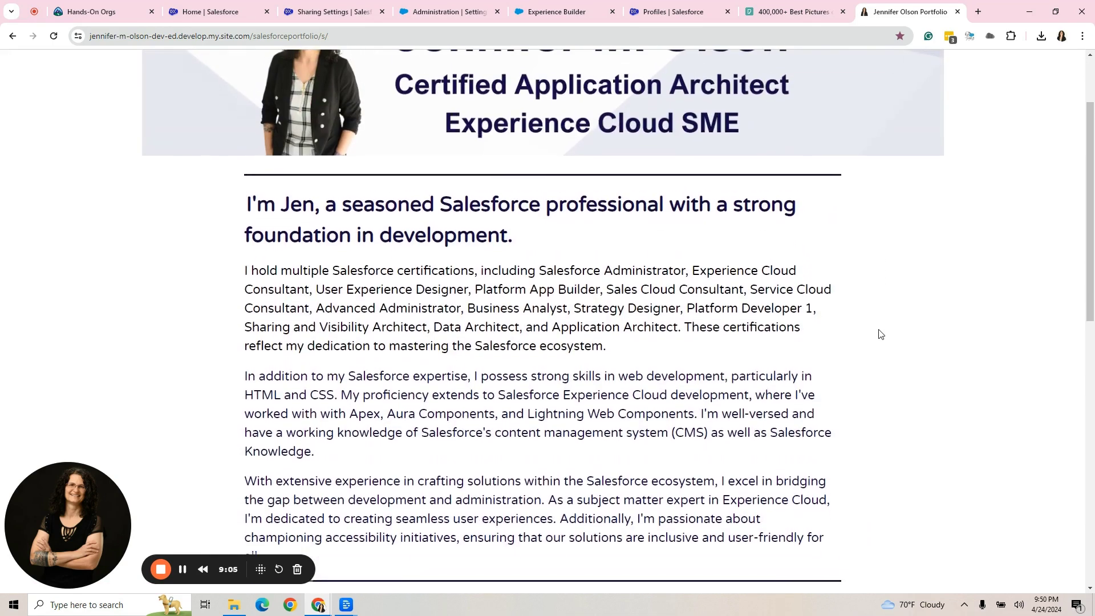
pyautogui.scroll(2, 881, 334)
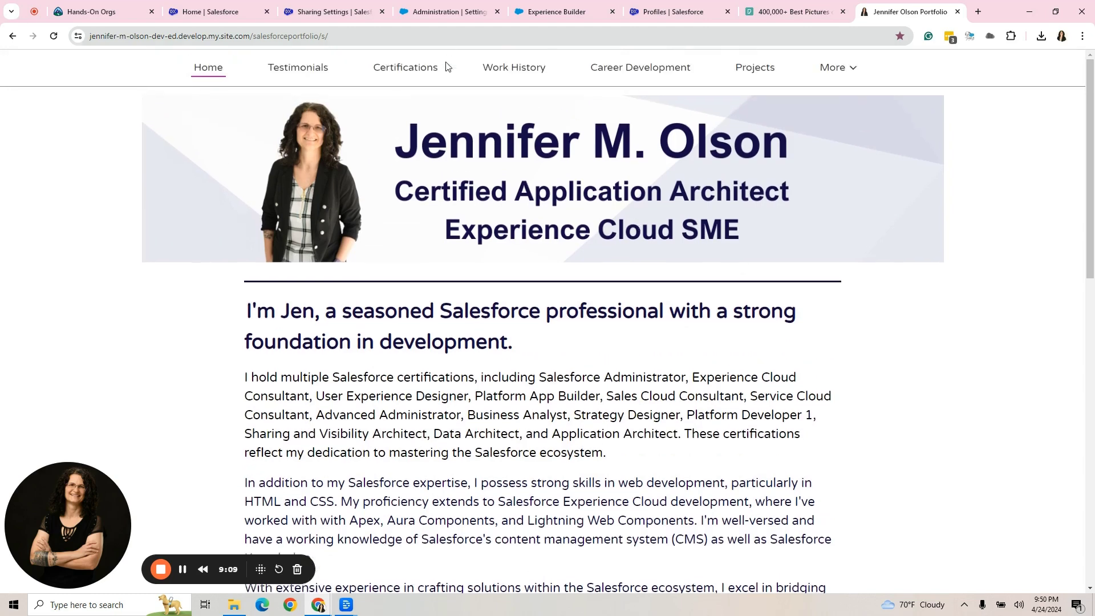
pyautogui.click(840, 73)
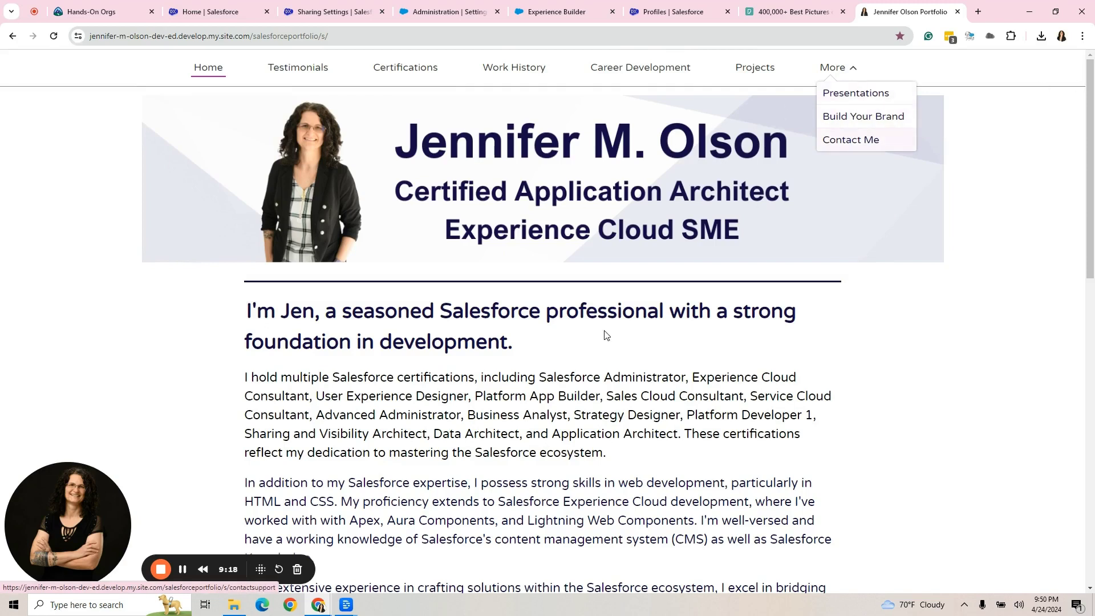
pyautogui.click(864, 395)
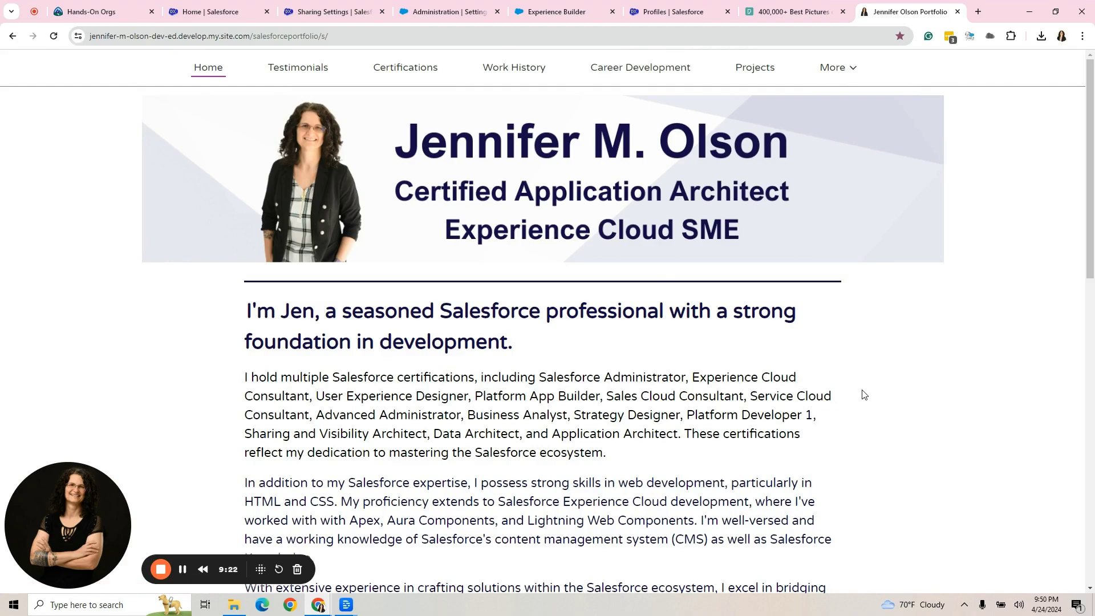
pyautogui.scroll(-9, 864, 394)
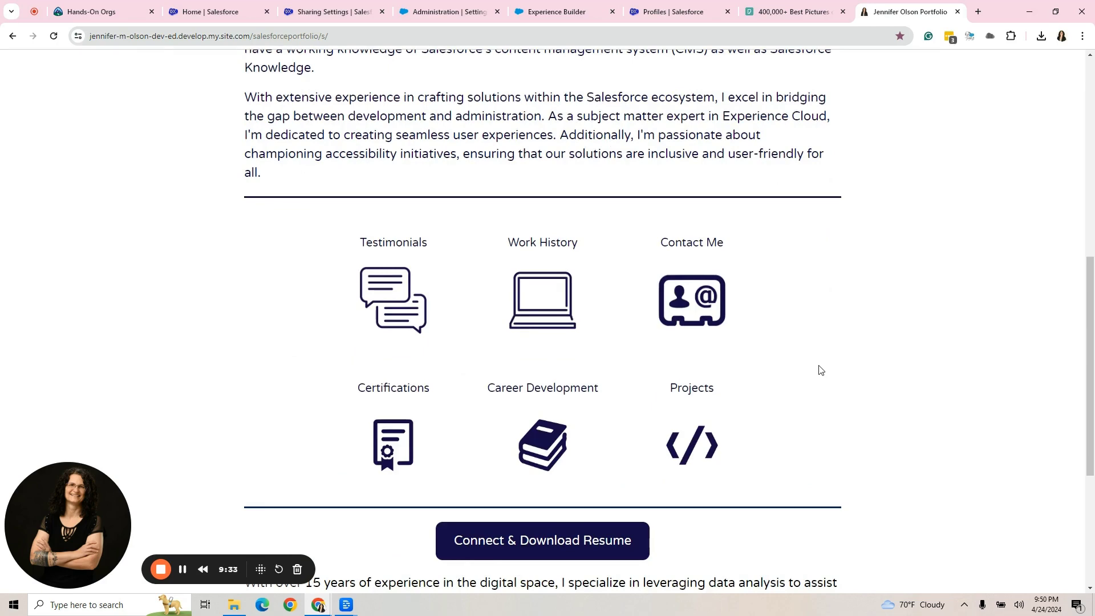
# Switch back to the Experience Builder tab showing the site's Project page
pyautogui.scroll(9, 820, 369)
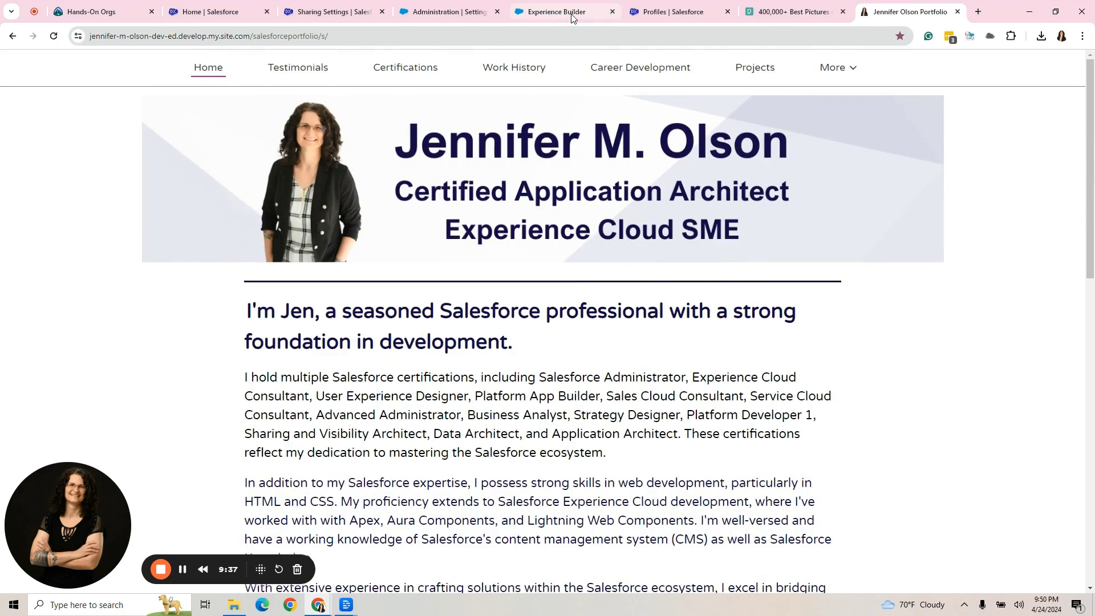
pyautogui.click(570, 15)
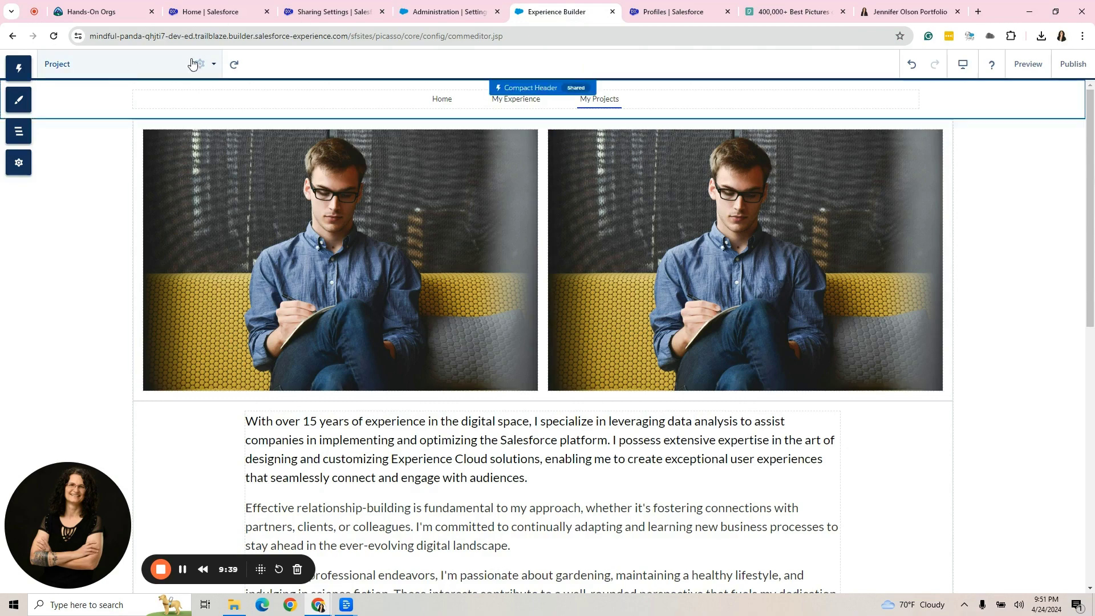